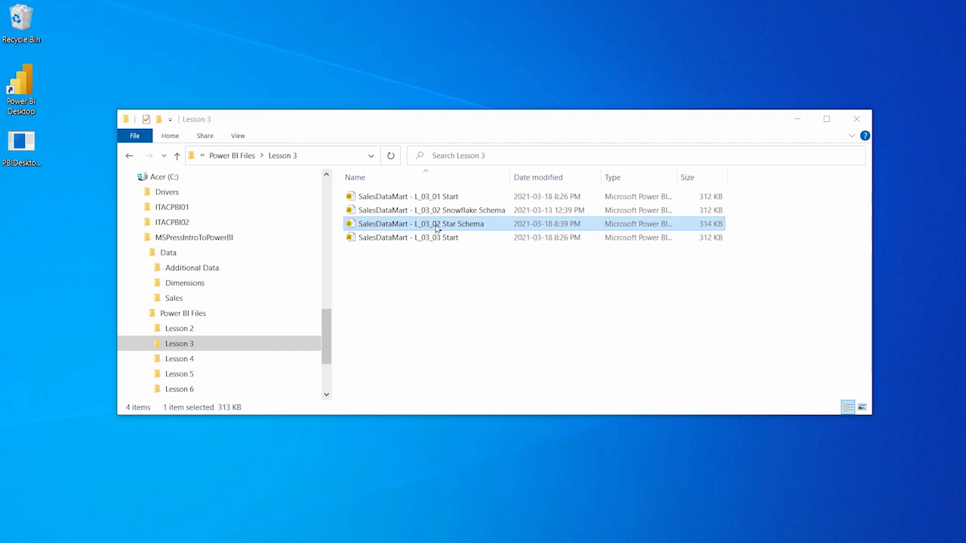
Open SalesDataMart - L_03_02 Star Schema in Power BI Desktop, examine its Sales, Order Date, Sales Territory and Product tables in the model diagram, and close it.
double_click(470, 228)
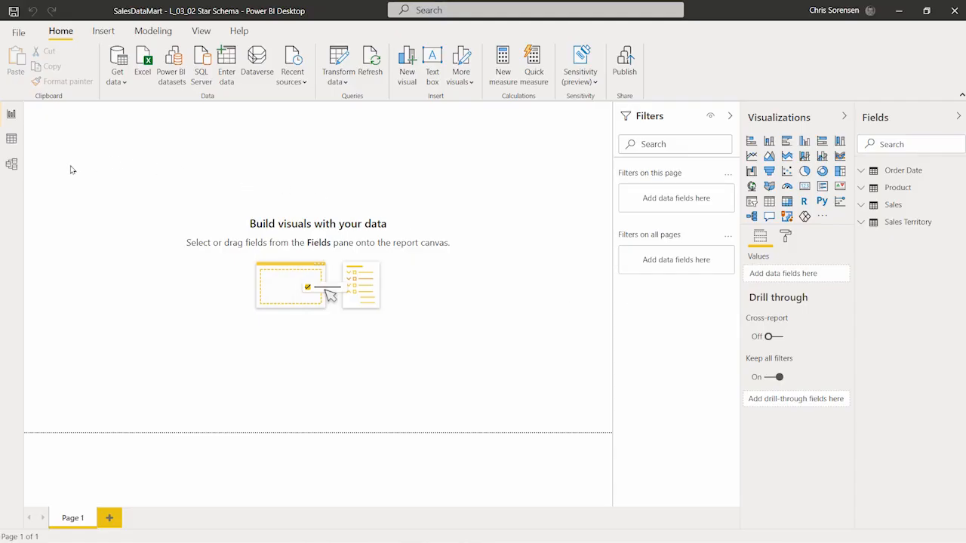
click(13, 172)
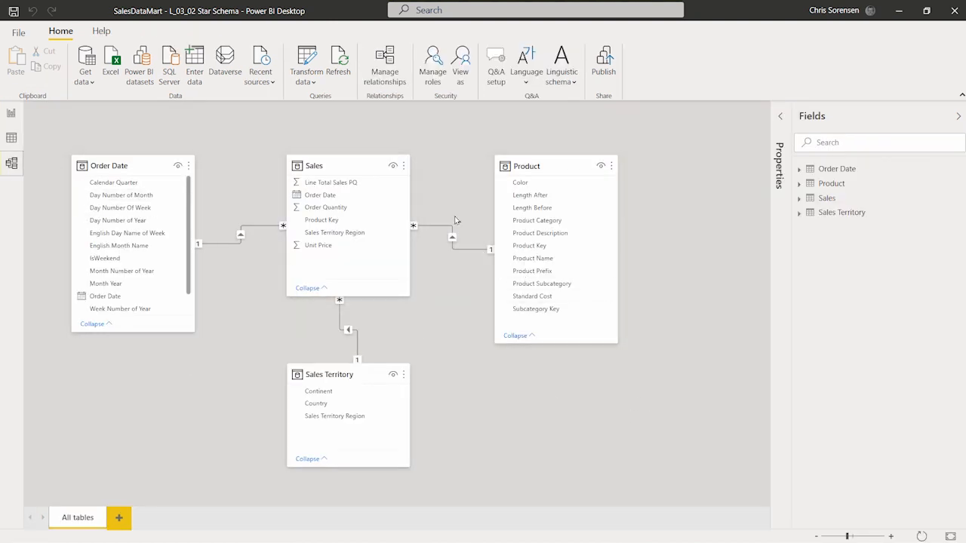
click(354, 166)
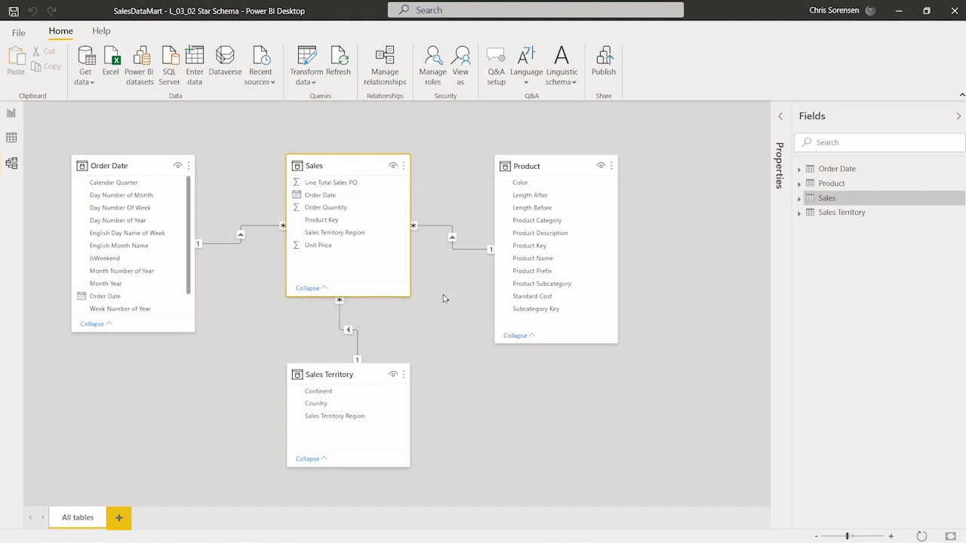
click(137, 162)
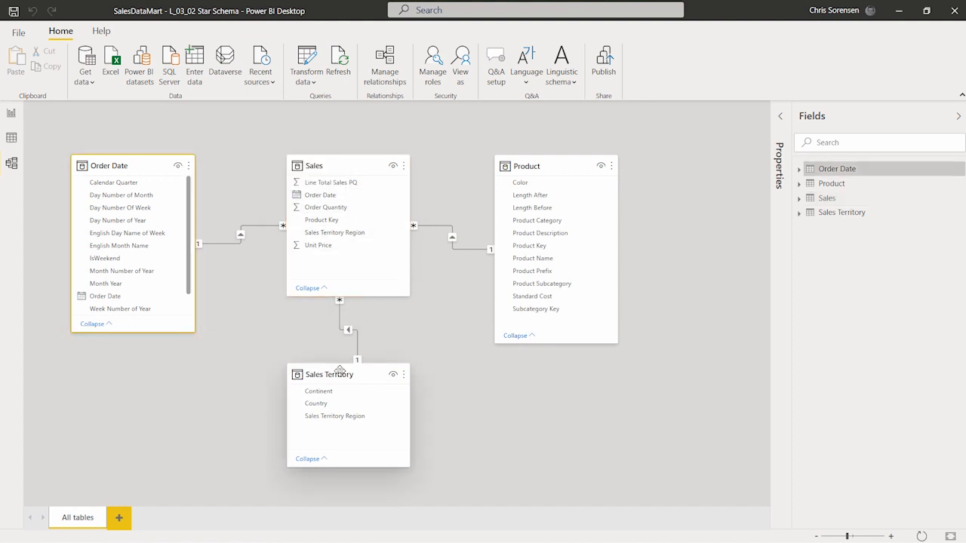
click(362, 381)
click(562, 164)
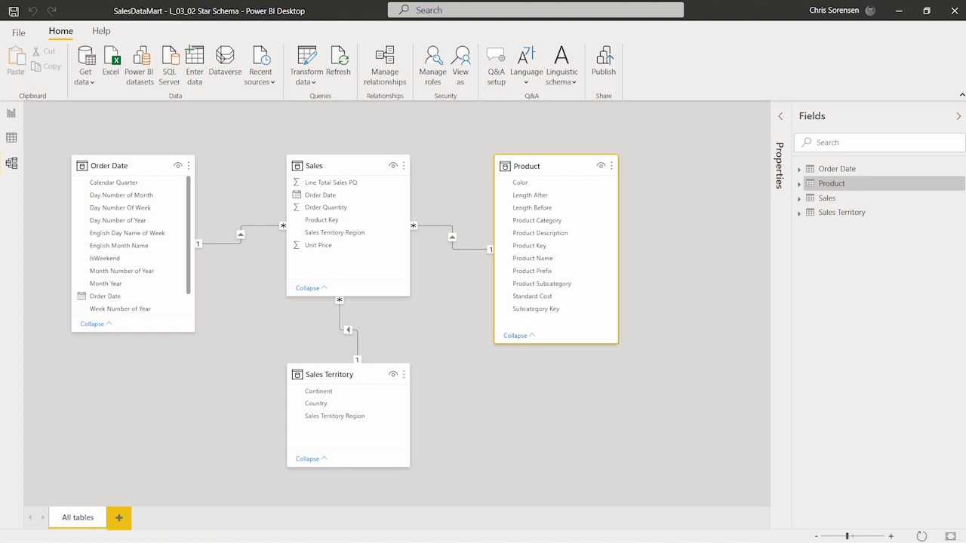
click(955, 11)
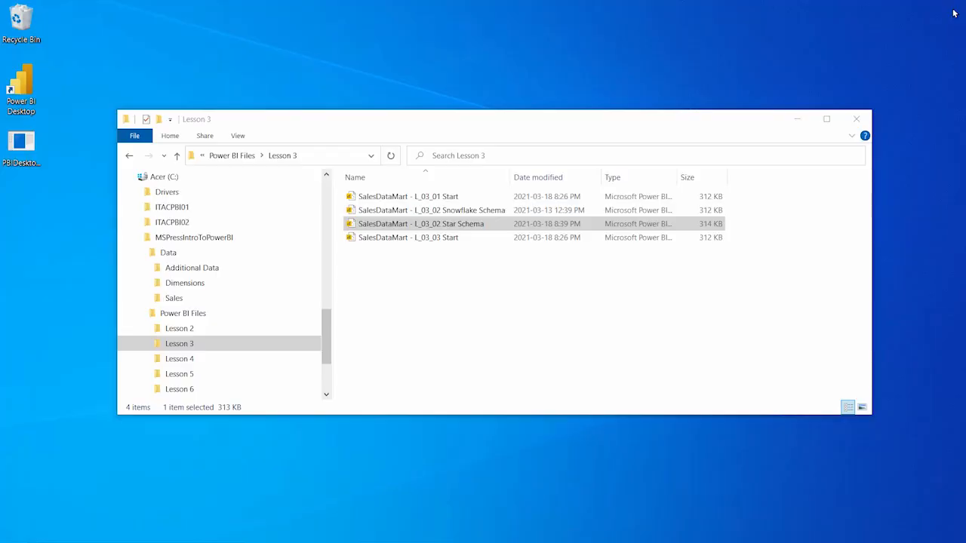
Open SalesDataMart - L_03_02 Snowflake Schema and examine the Sales, Product and Product Level tables in its model diagram.
click(462, 212)
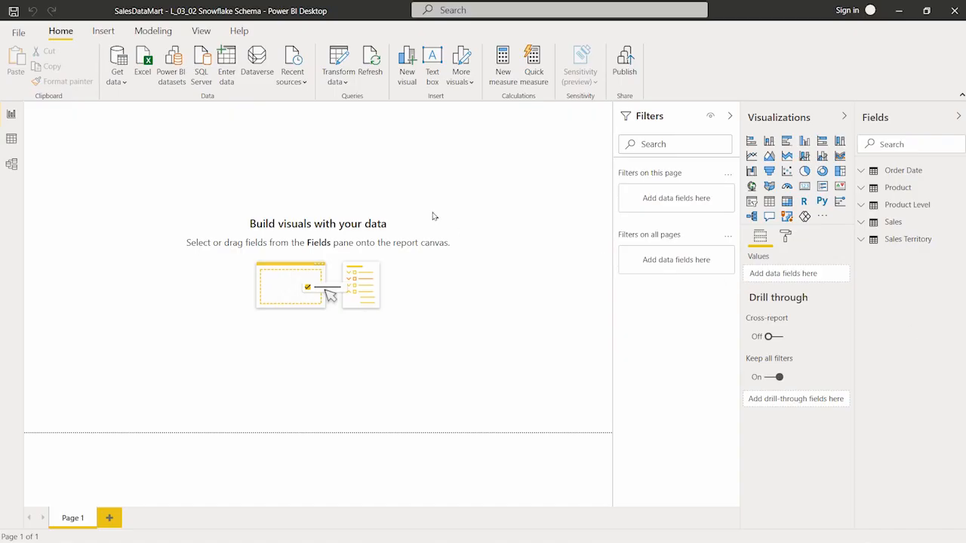
click(12, 164)
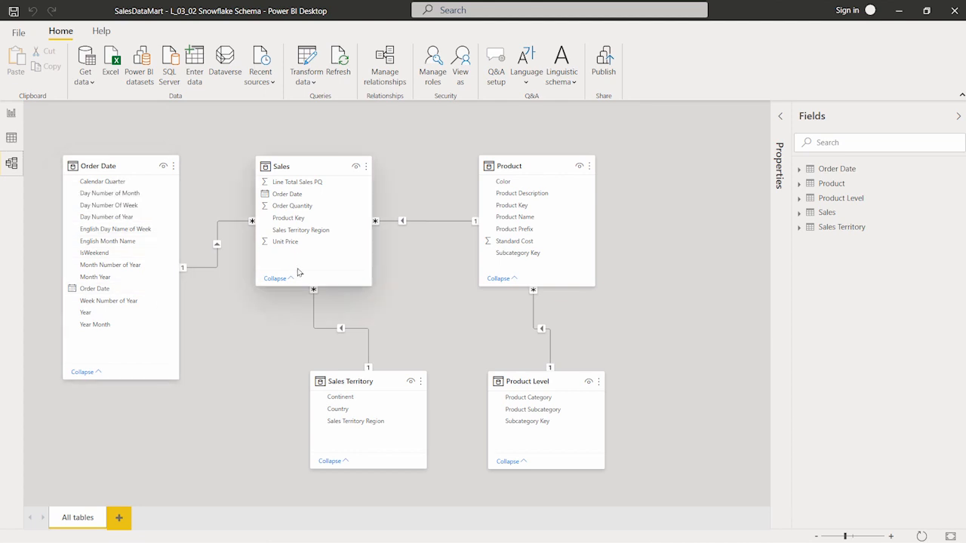
click(306, 165)
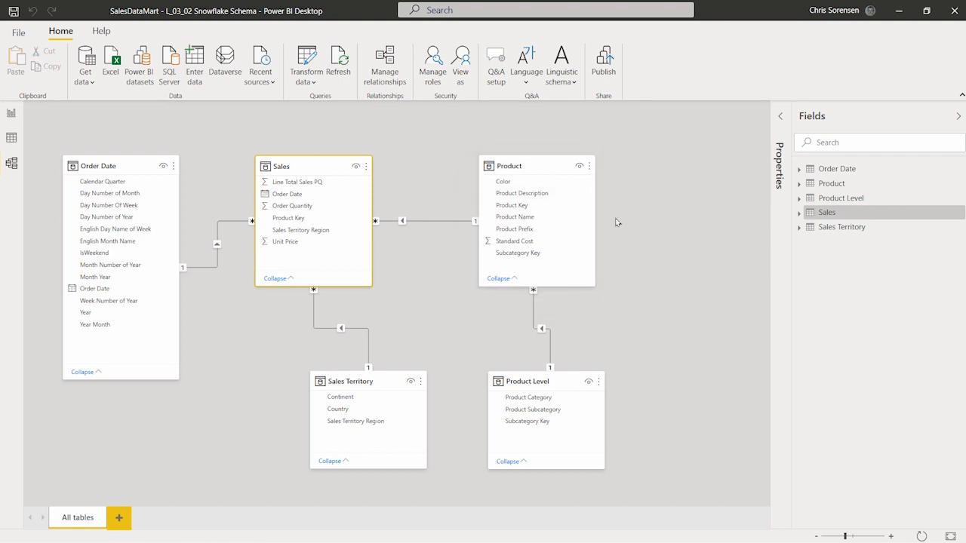
click(536, 168)
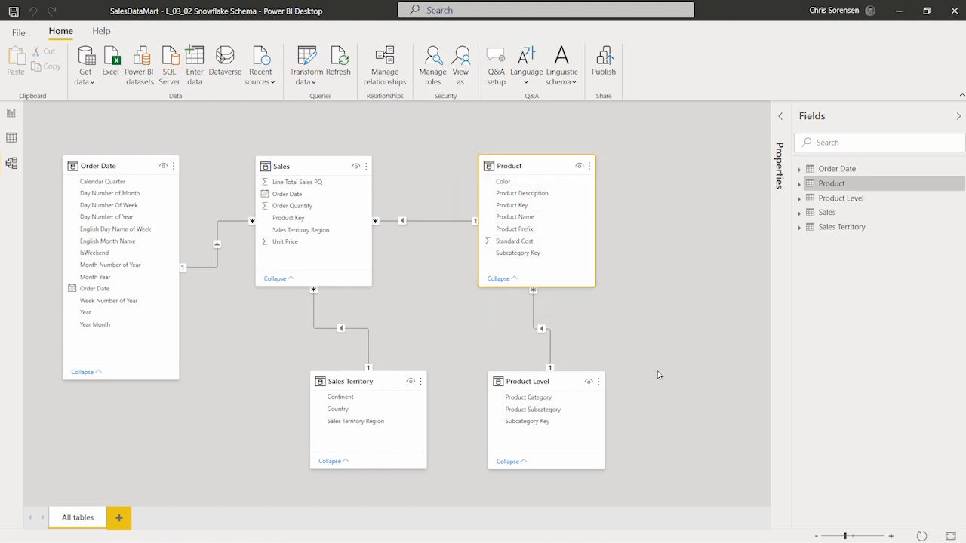
click(566, 383)
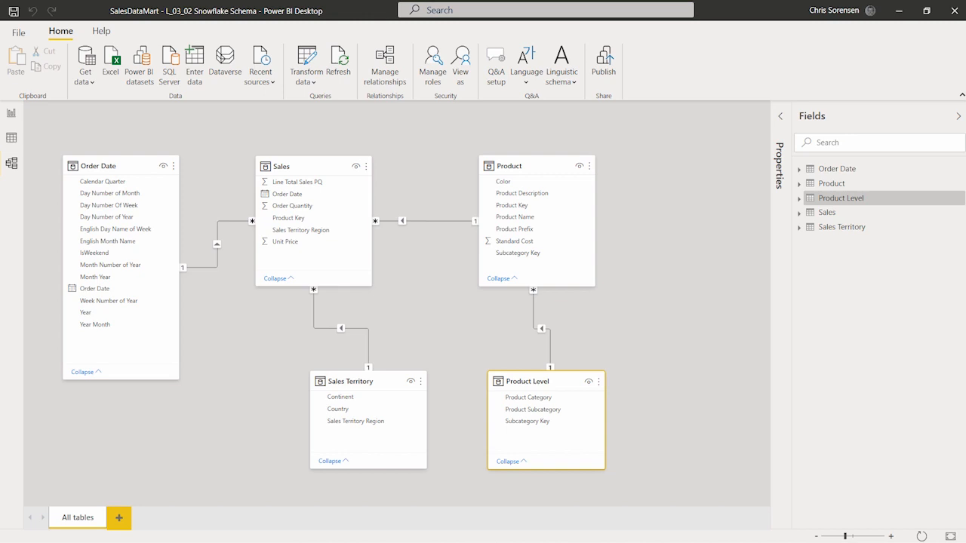
Switch to File Explorer and open the SalesFlattenedForPivotTable workbook from the Additional Data folder in Excel.
key(alt+Tab)
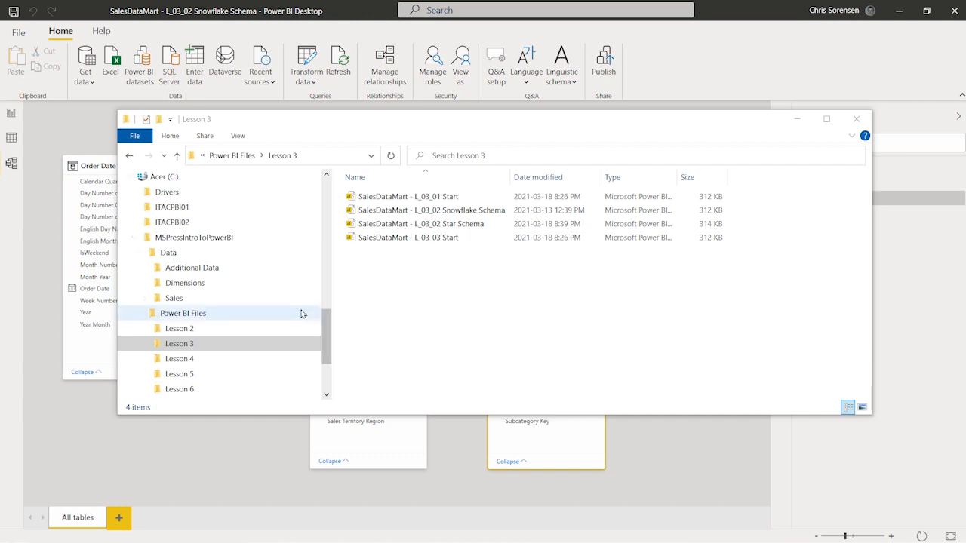
click(198, 269)
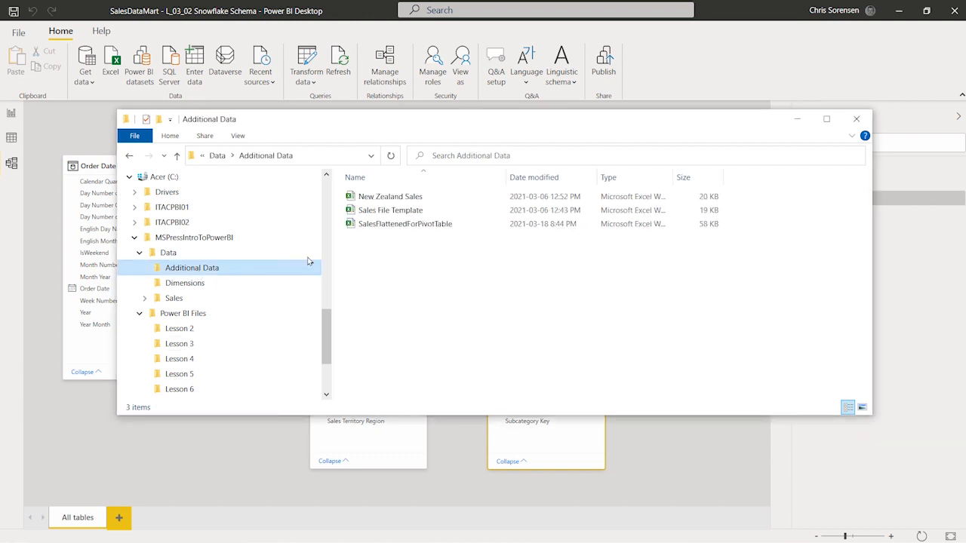
double_click(397, 225)
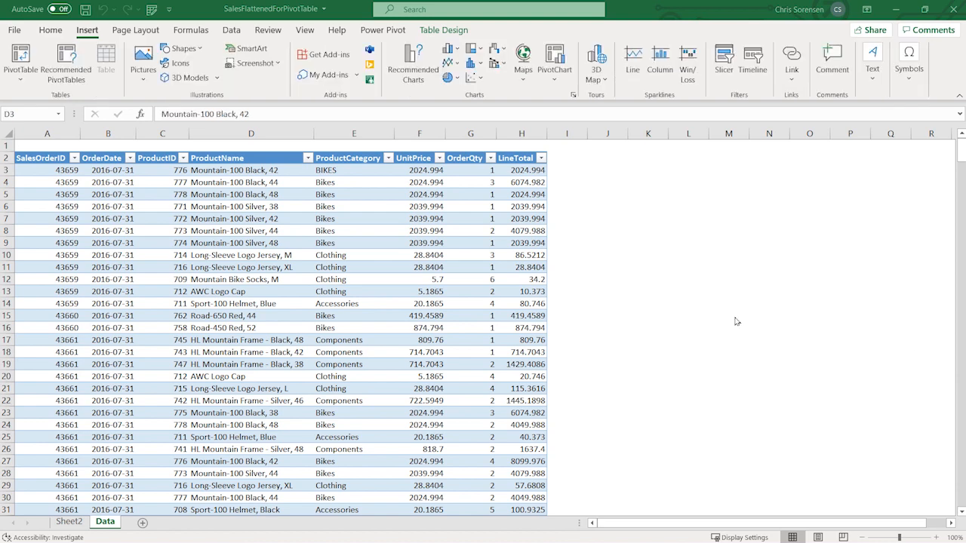
Create a PivotTable from Table1 on a new worksheet.
click(221, 171)
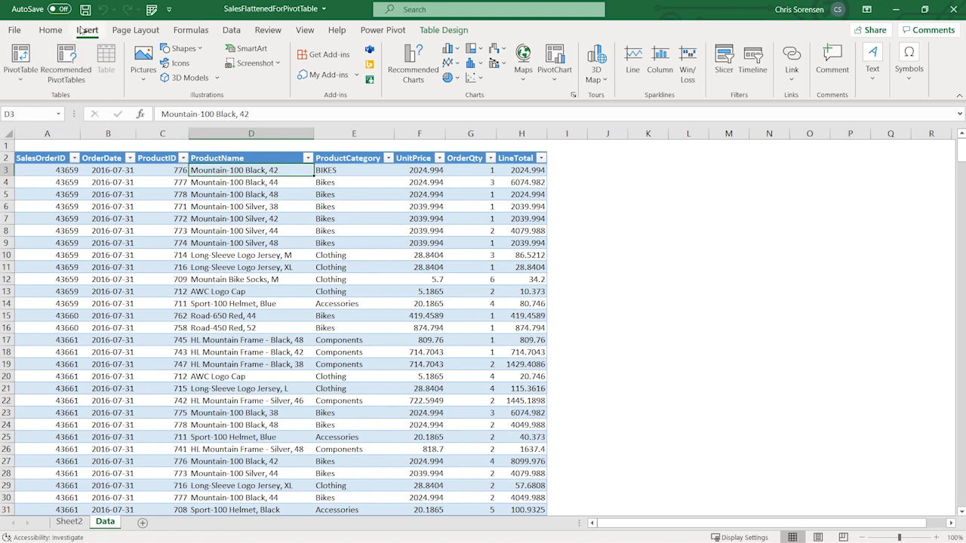
click(27, 68)
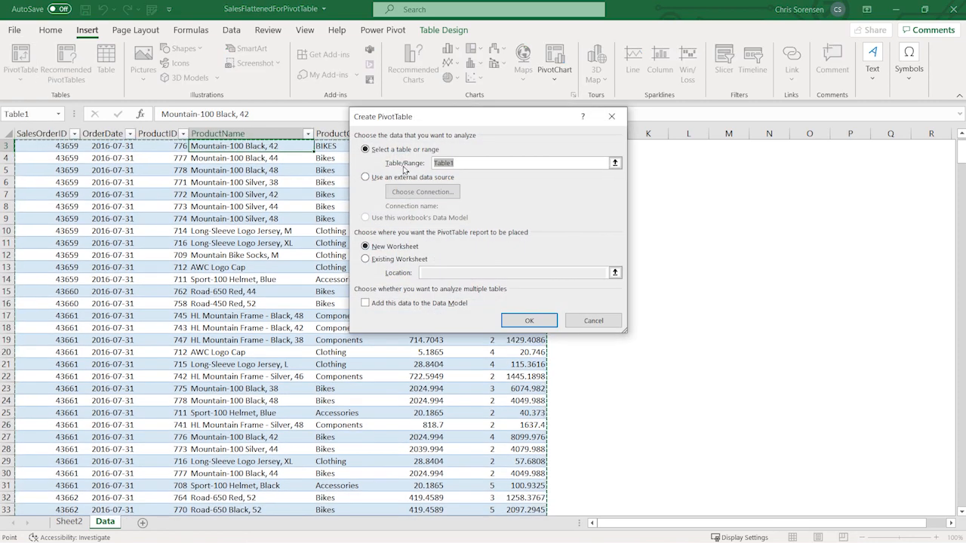
click(531, 321)
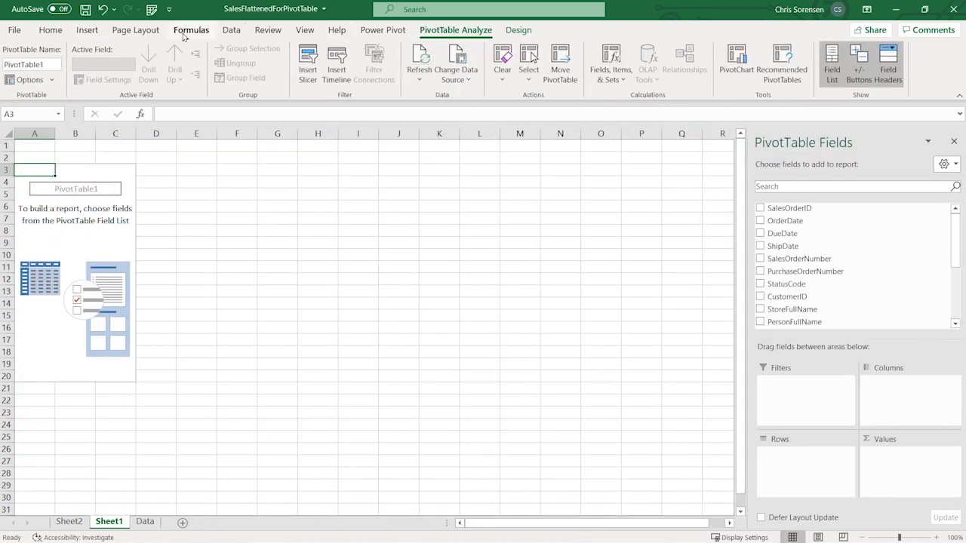
Hide the gridlines on the new PivotTable worksheet.
click(303, 31)
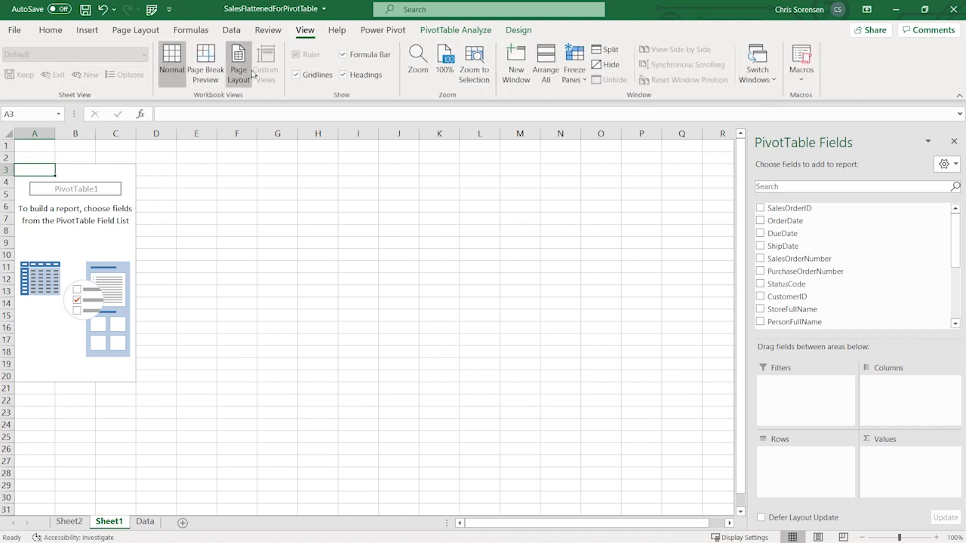
click(297, 75)
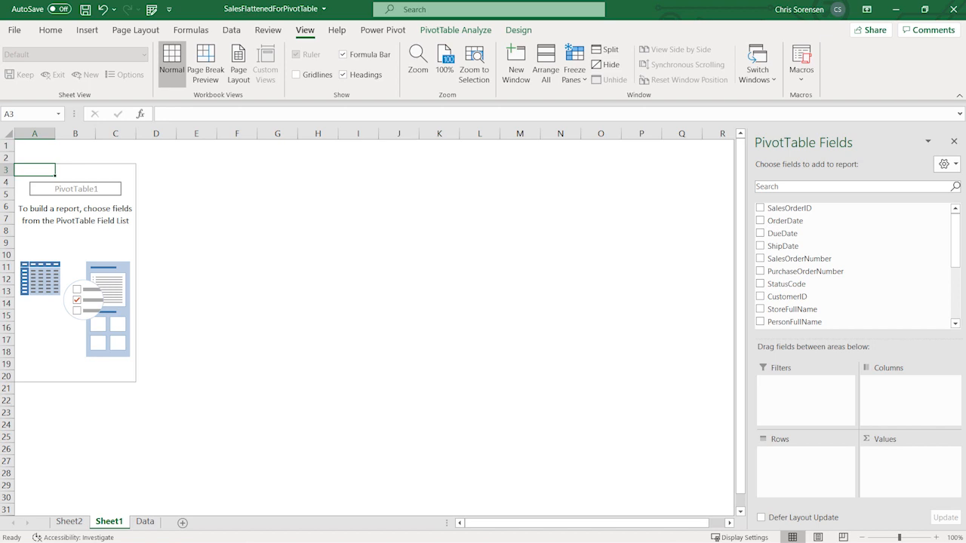
click(863, 437)
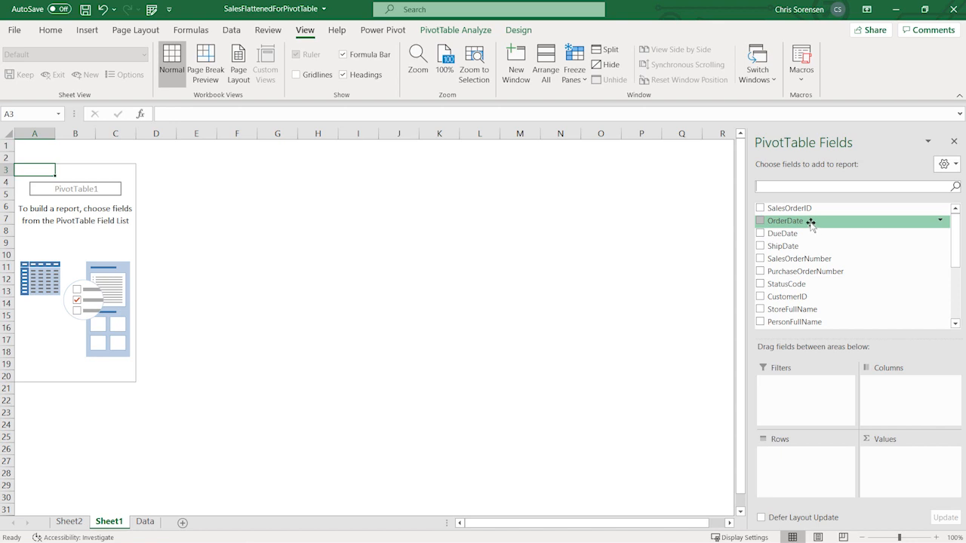
Lay out the PivotTable with OrderDate as rows, ProductCategory as columns and LineTotal as values.
drag(810, 222, 824, 469)
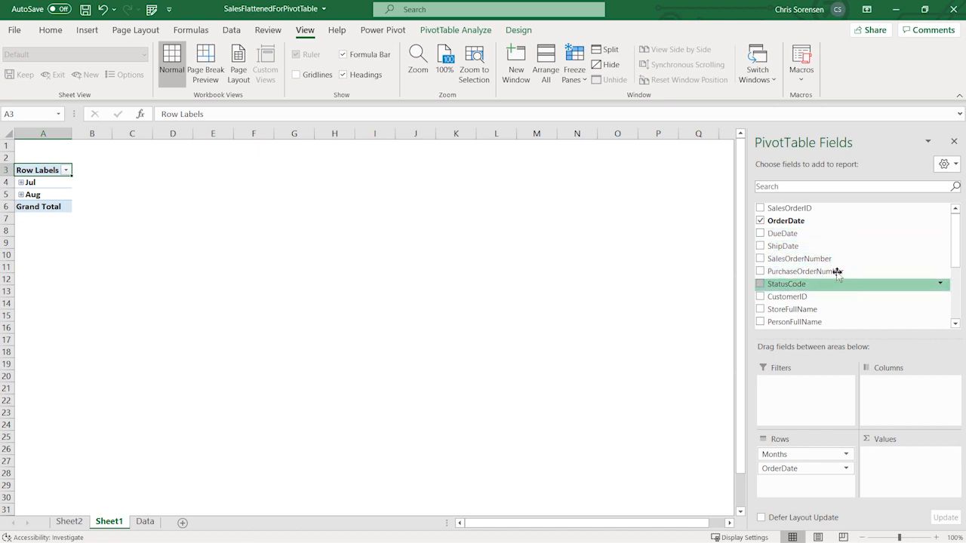
scroll(834, 265, down, 3)
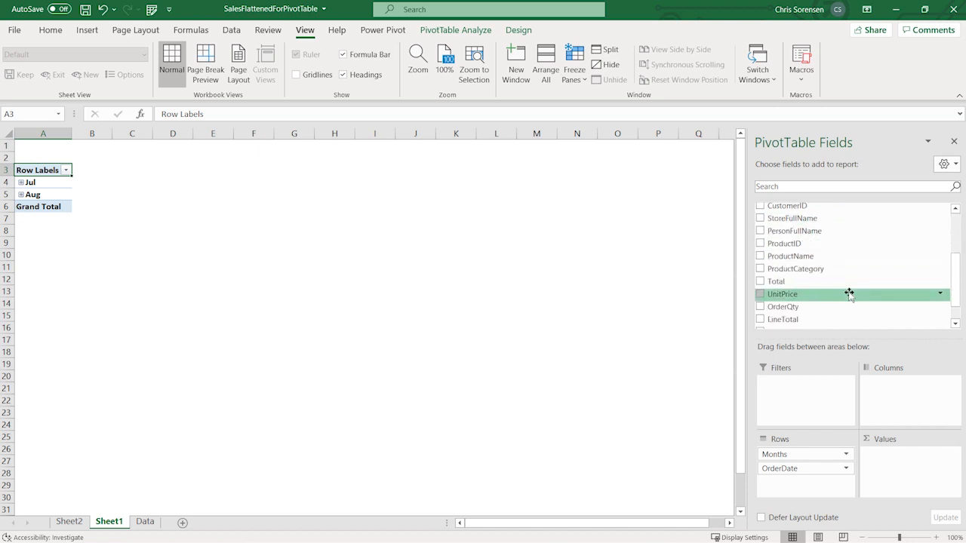
drag(832, 269, 930, 391)
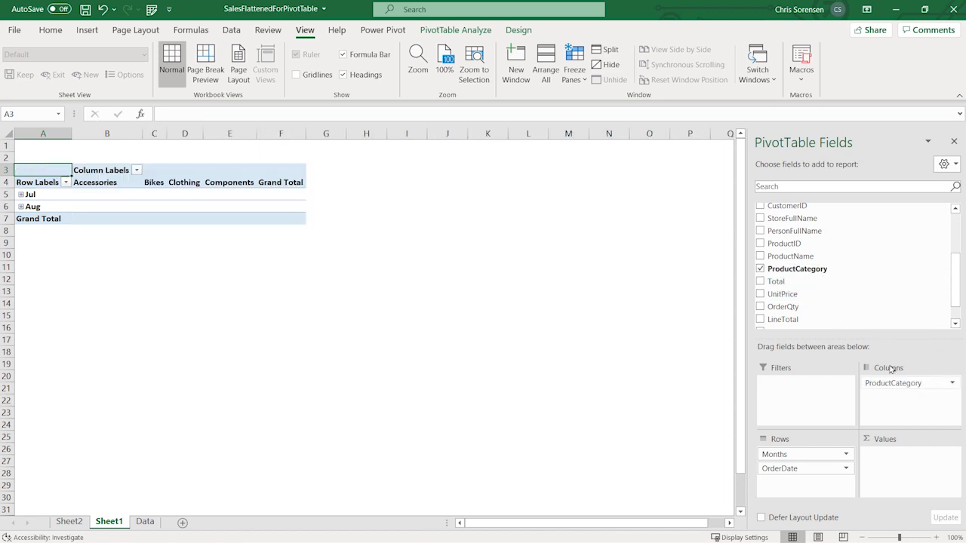
scroll(848, 306, down, 1)
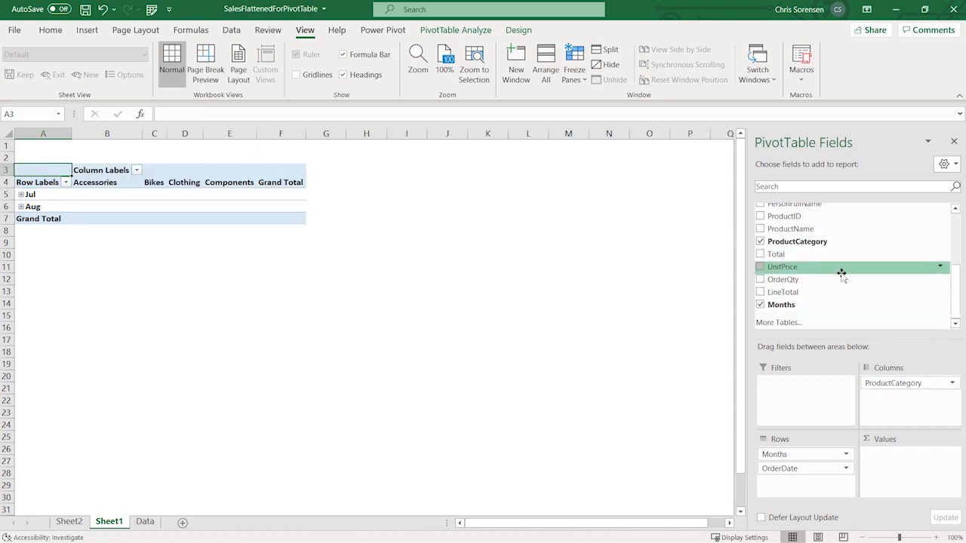
drag(802, 292, 895, 464)
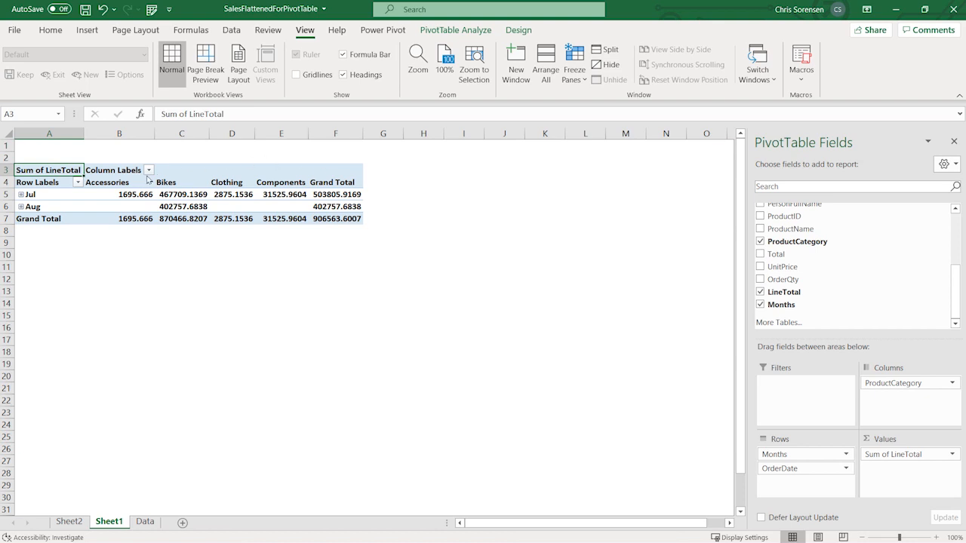
Add StoreFullName as the PivotTable's report filter and view its list of stores without choosing one.
scroll(873, 271, up, 2)
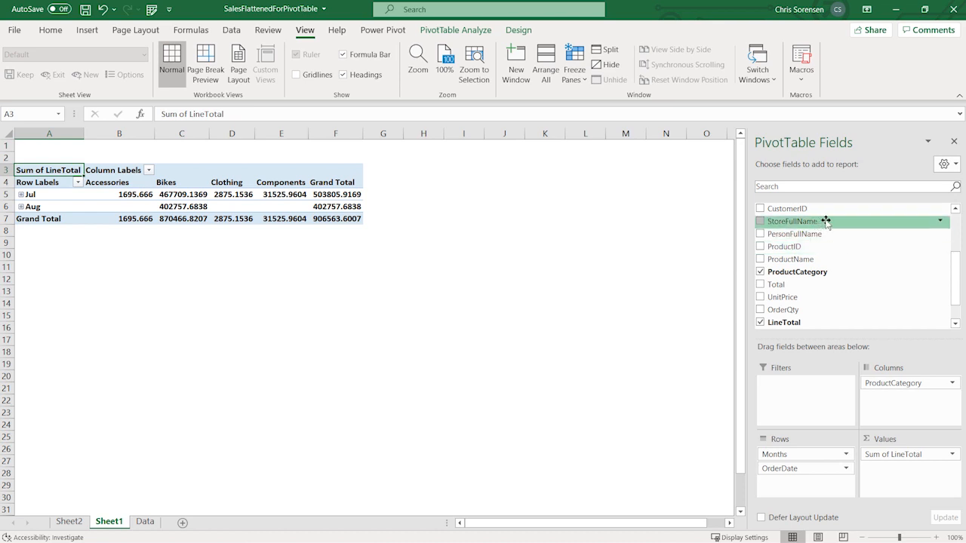
drag(833, 223, 832, 388)
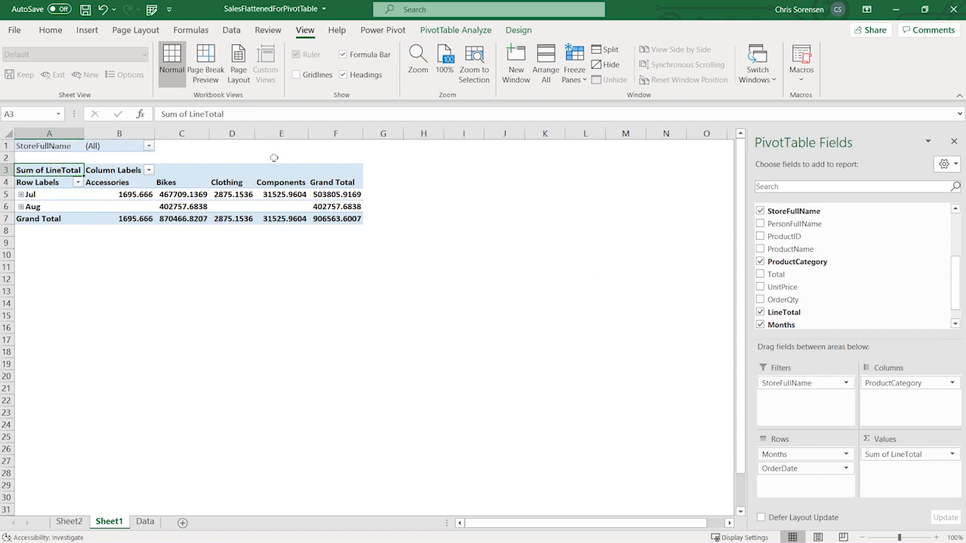
click(149, 147)
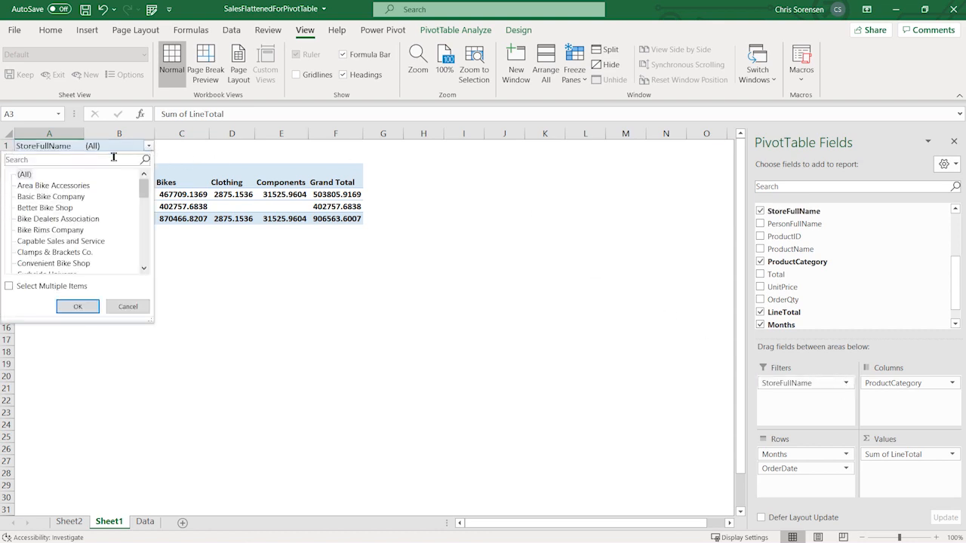
click(126, 307)
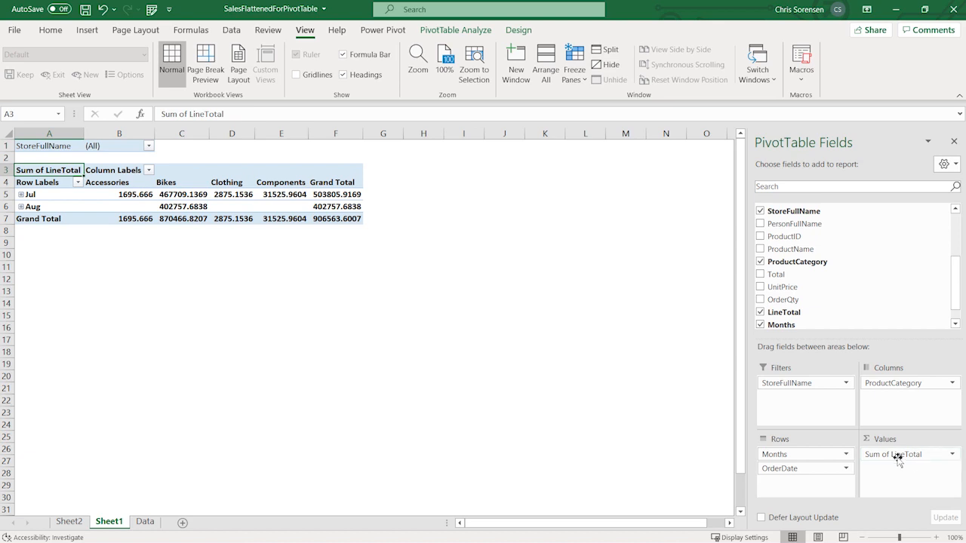
Return to the Data sheet and review the flattened sales table behind the PivotTable.
click(145, 522)
scroll(335, 278, up, 1)
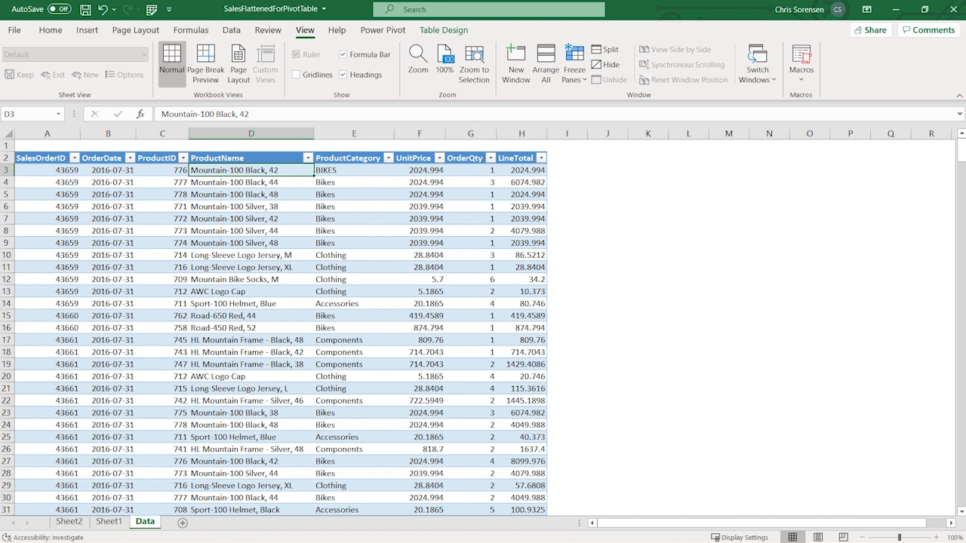
key(alt+Tab)
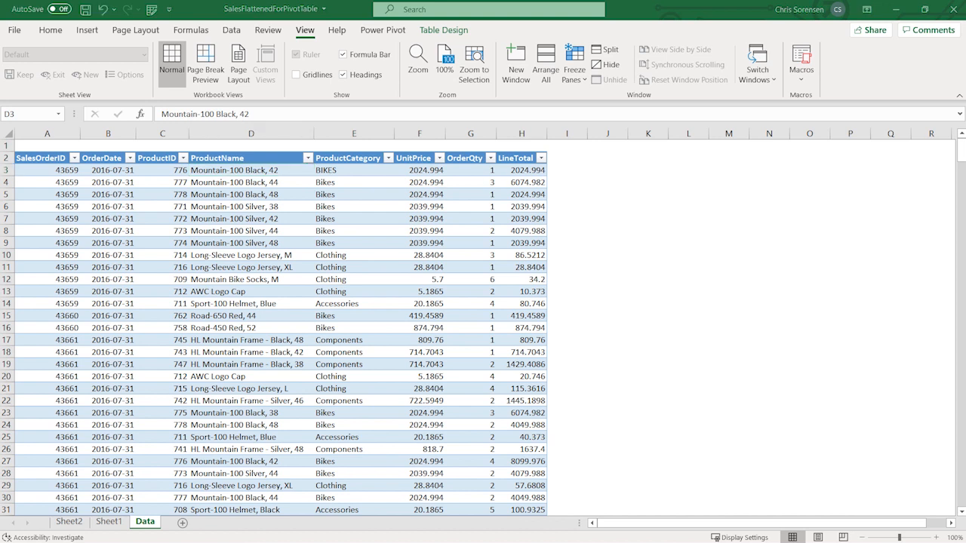